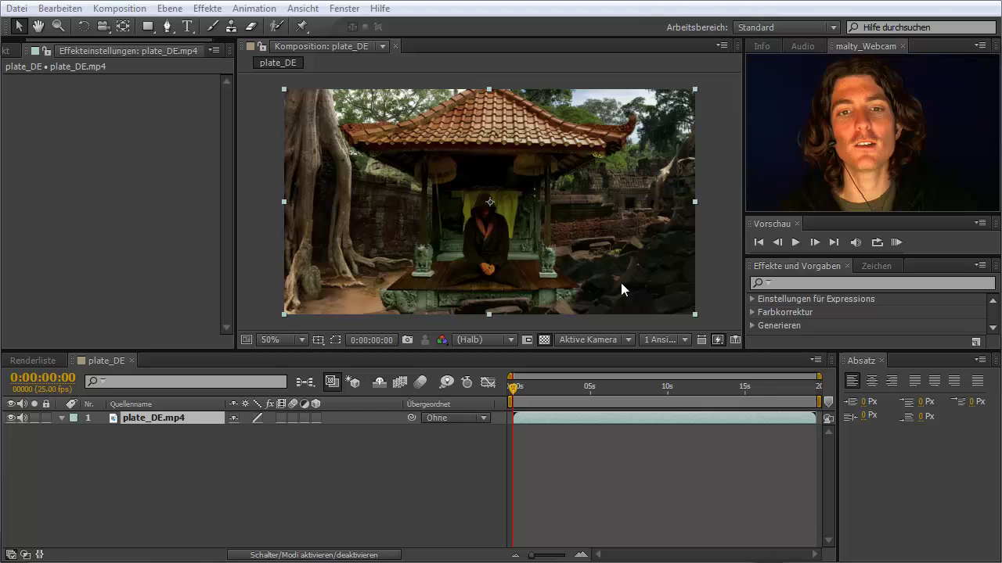
Step: Search Effects & Presets for 'kurve' and apply Kurven to the plate_DE.mp4 layer
click(803, 282)
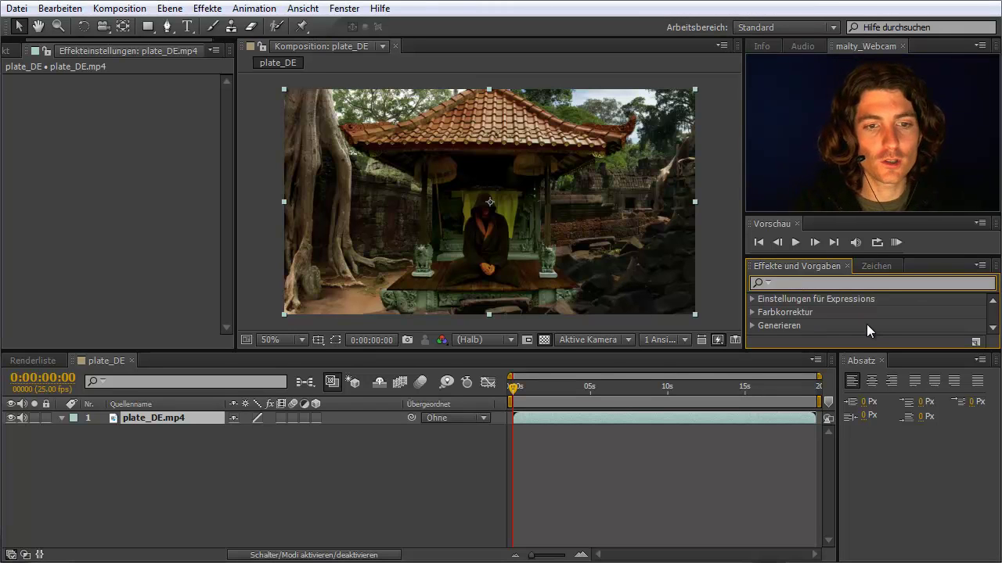
drag(513, 386, 485, 389)
click(485, 387)
click(795, 284)
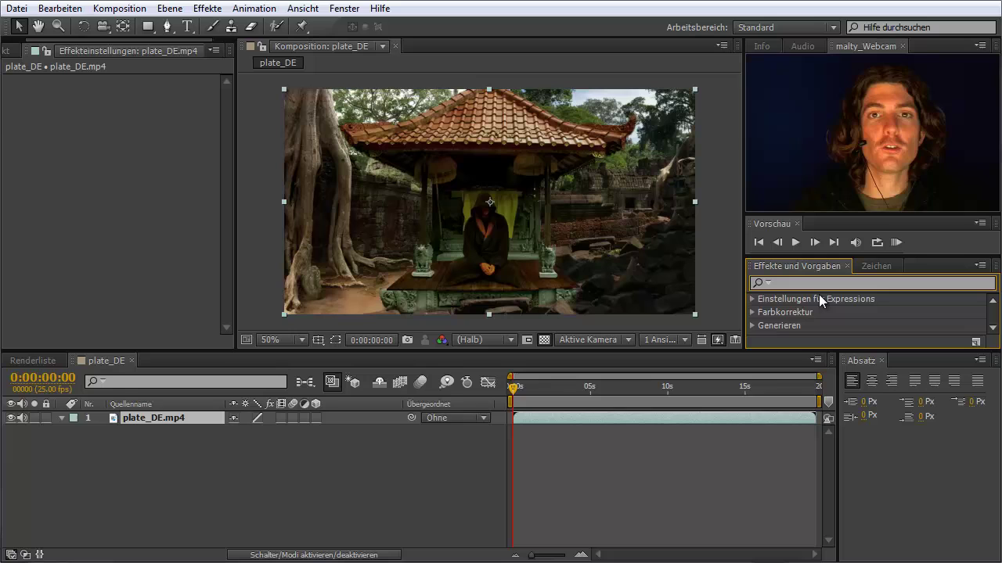
text(kurve)
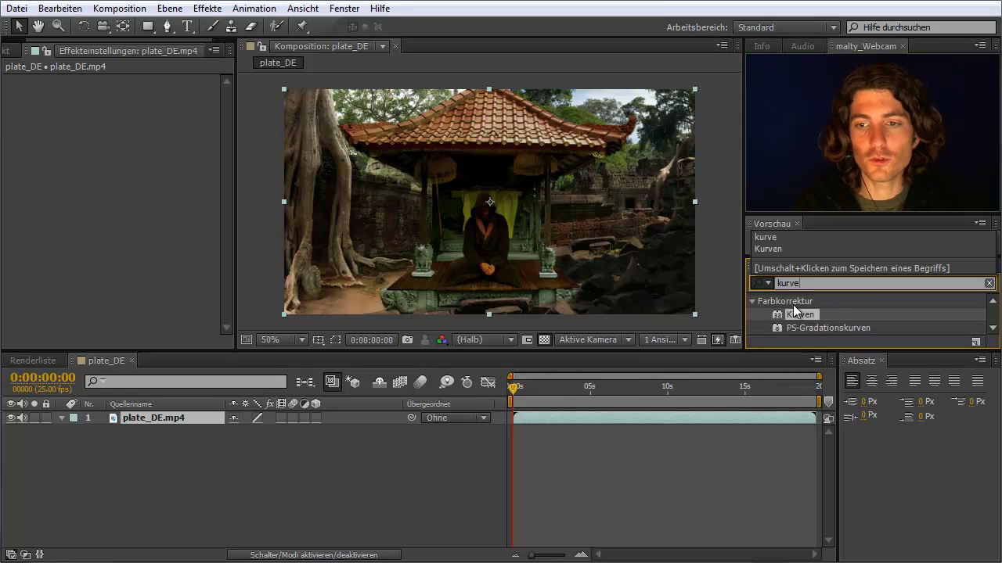
click(781, 316)
drag(782, 318, 178, 417)
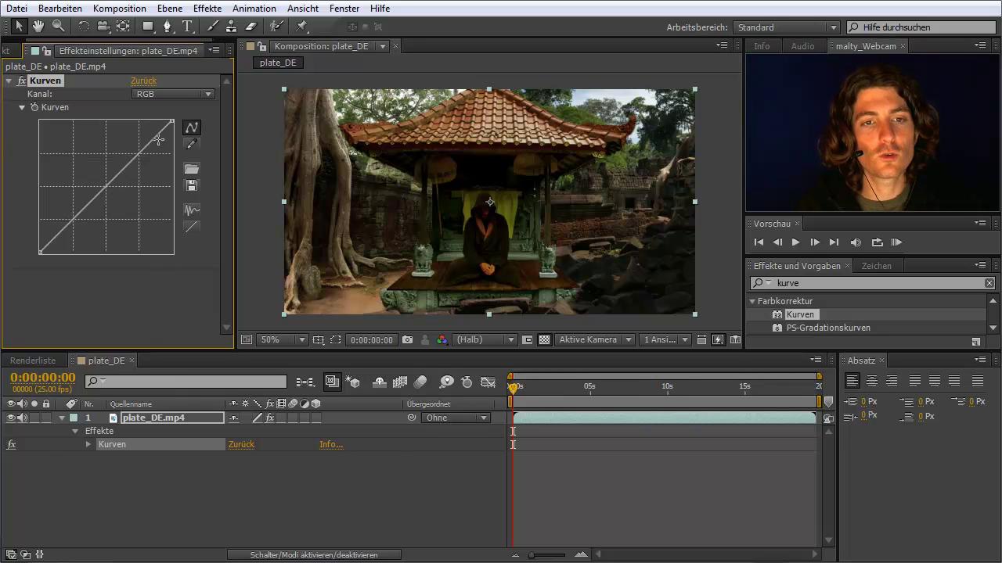
Step: Bend the Kurven curve into an S-shape to darken the temple image and add contrast
mouse_move(173, 121)
mouse_down()
mouse_move(180, 195)
mouse_move(174, 121)
mouse_up()
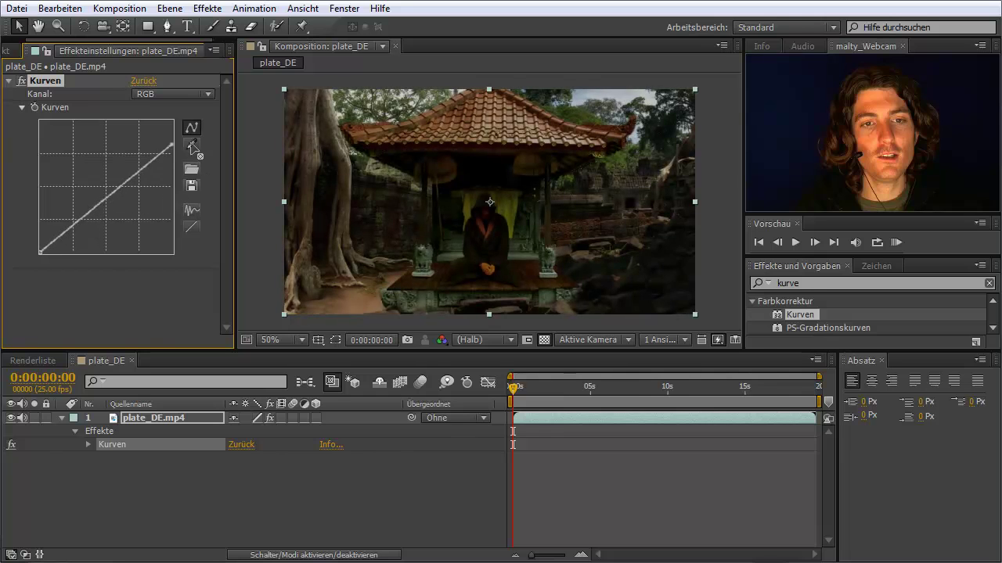
mouse_move(37, 248)
mouse_down()
mouse_move(41, 241)
mouse_move(39, 262)
mouse_up()
mouse_move(108, 188)
mouse_down()
mouse_move(134, 213)
mouse_move(131, 165)
mouse_up()
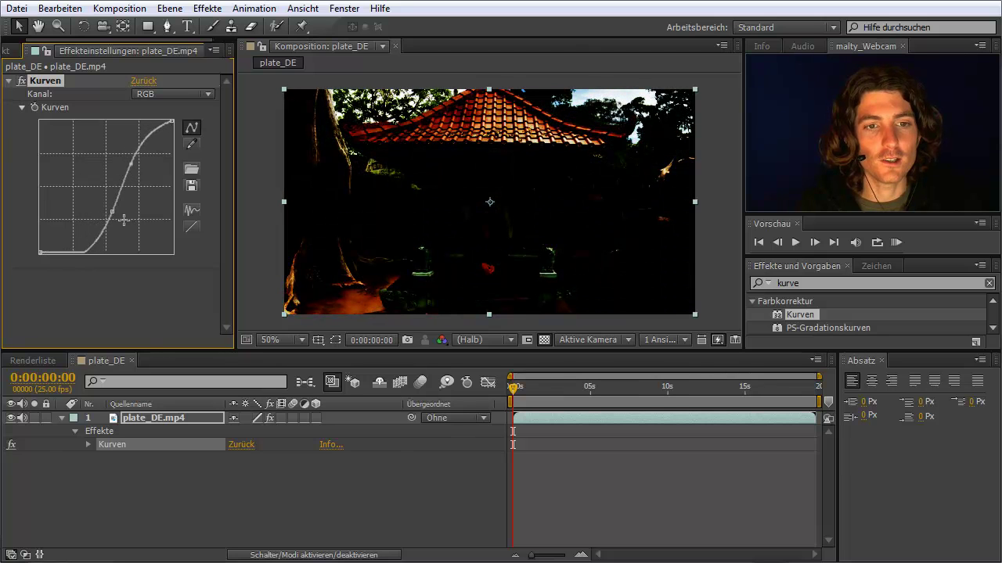
drag(114, 214, 108, 219)
drag(131, 163, 134, 159)
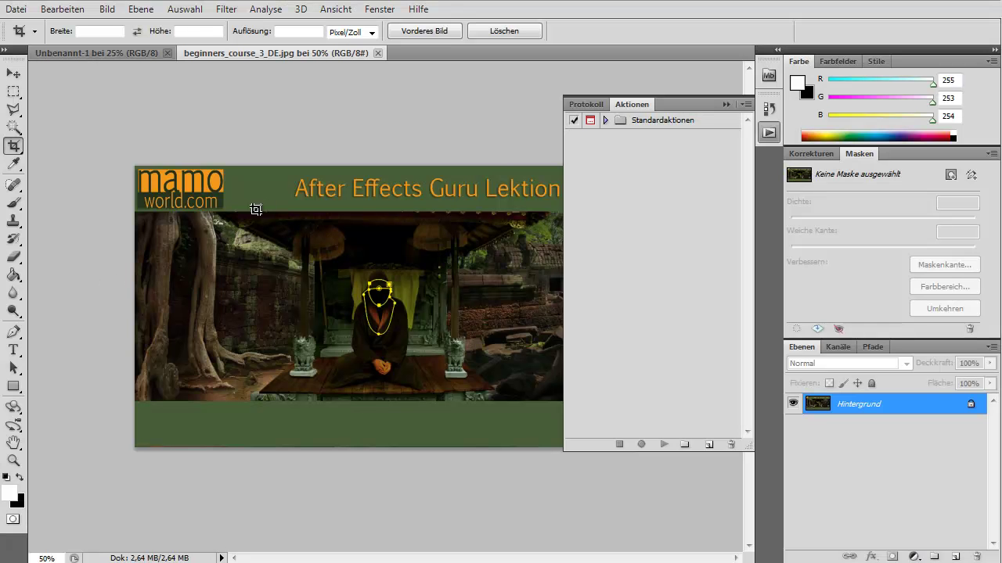
Step: Open Bild > Korrekturen > Gradationskurven and move the dialog right so the temple image stays visible
click(107, 10)
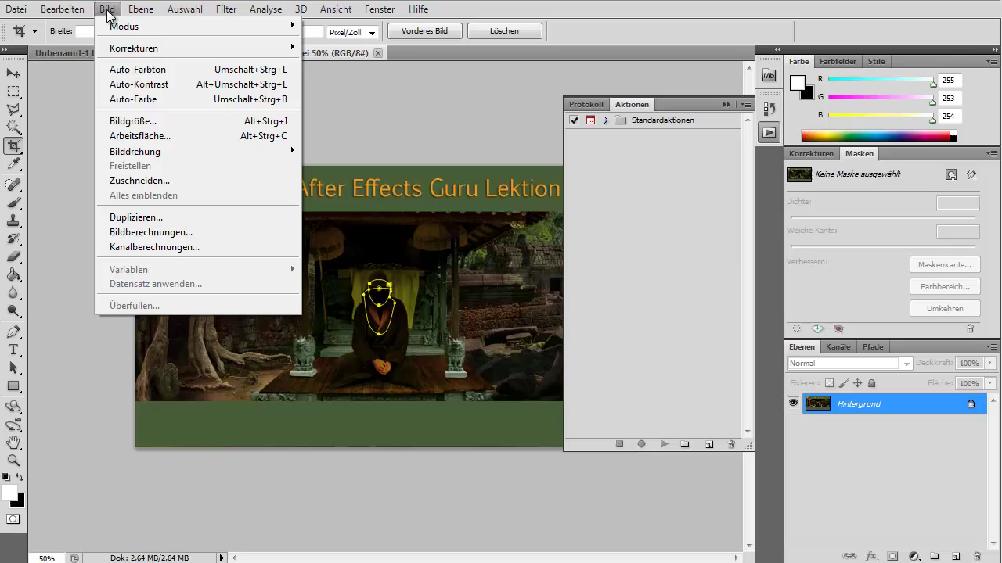
mouse_move(145, 52)
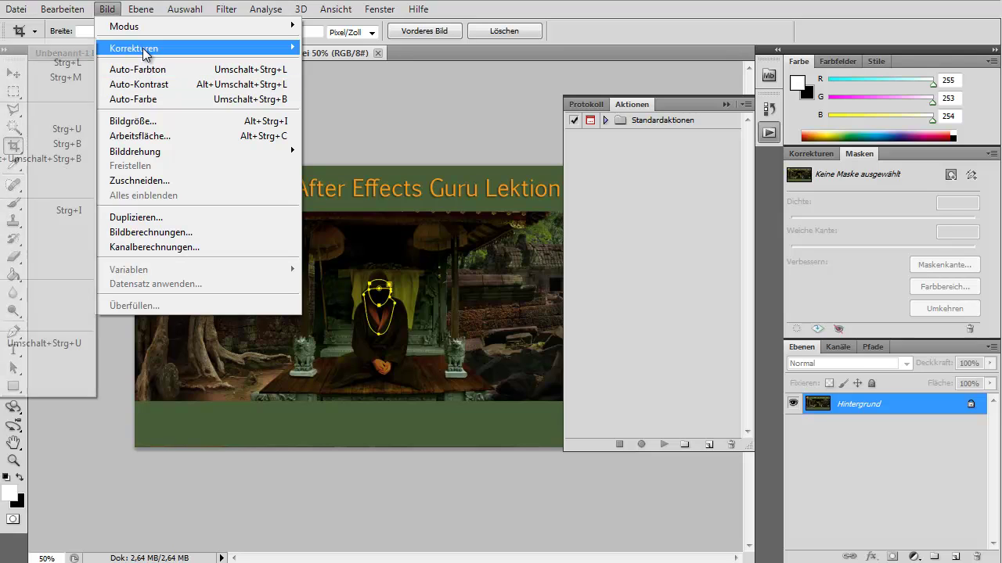
click(15, 78)
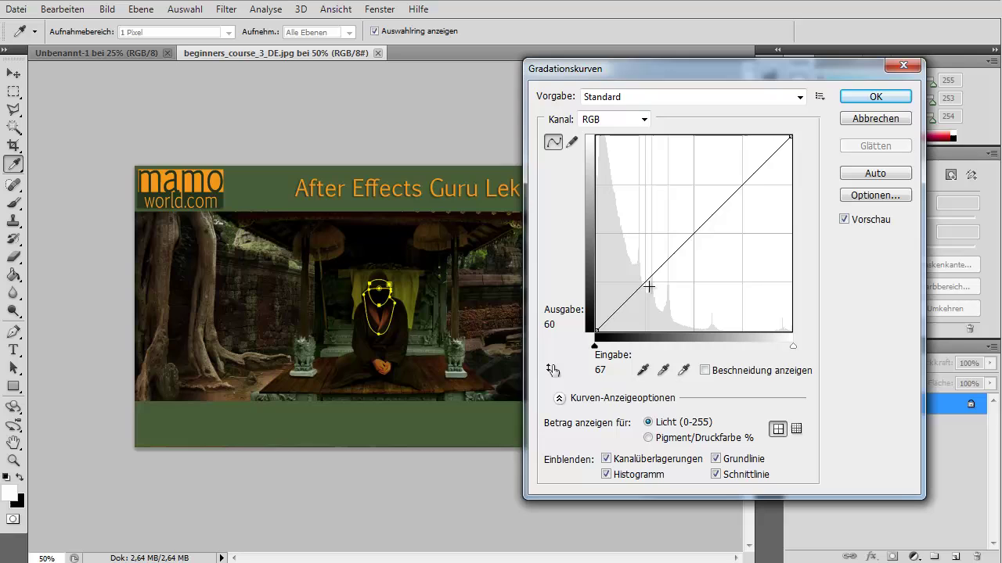
drag(667, 69, 729, 72)
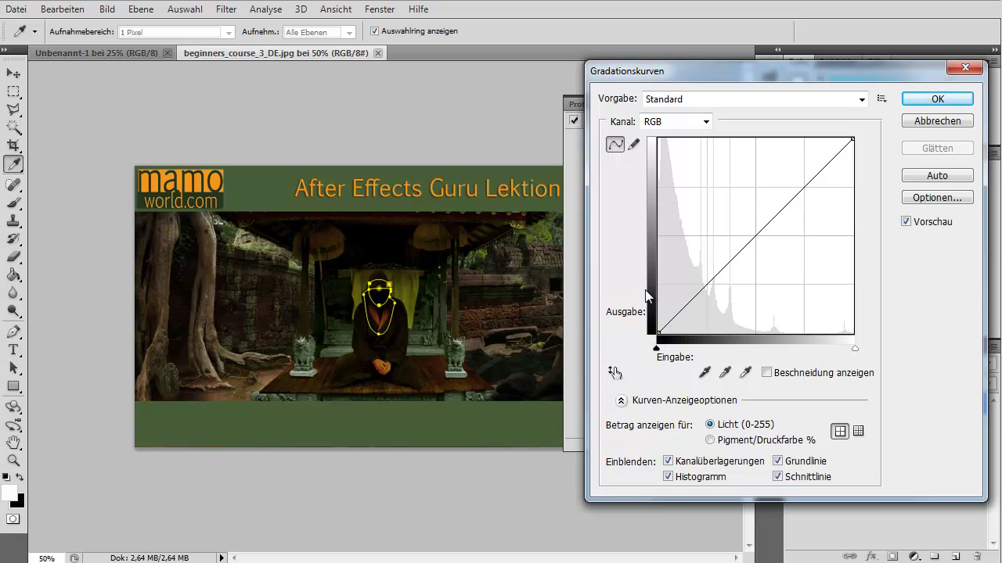
click(852, 139)
drag(852, 140, 853, 188)
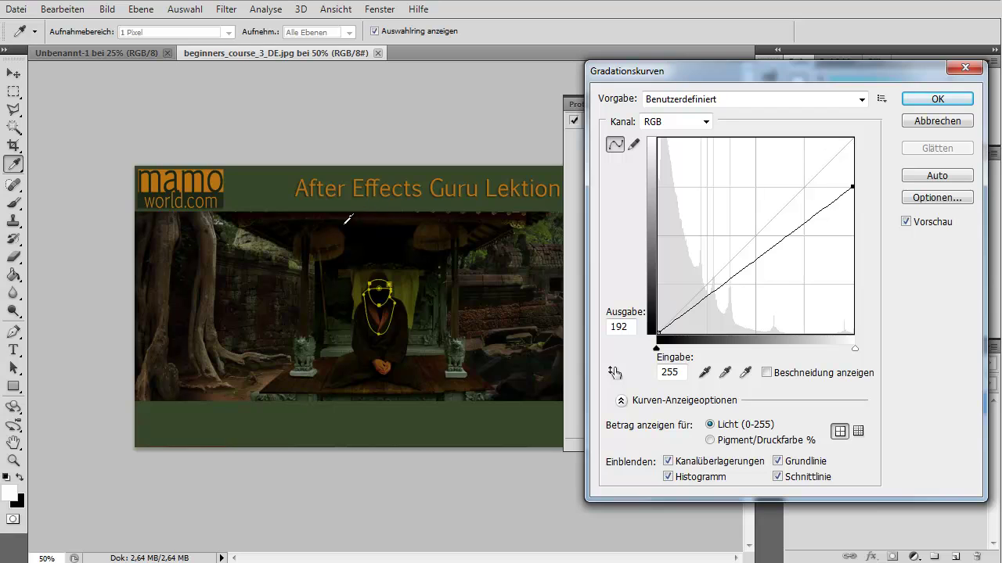
mouse_move(853, 188)
mouse_down()
mouse_move(856, 140)
mouse_move(856, 223)
mouse_up()
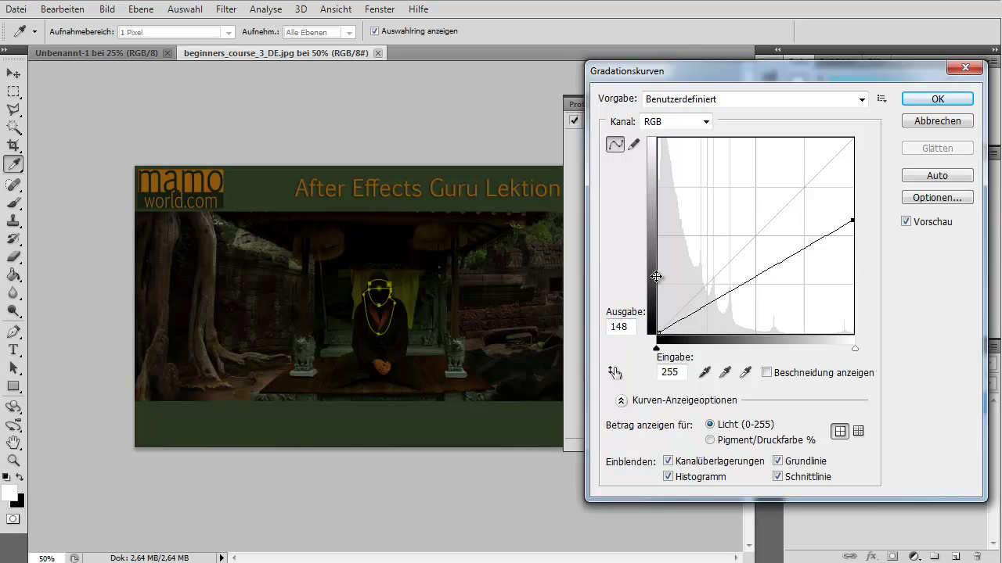
mouse_move(853, 218)
mouse_down()
mouse_move(857, 281)
mouse_move(858, 142)
mouse_up()
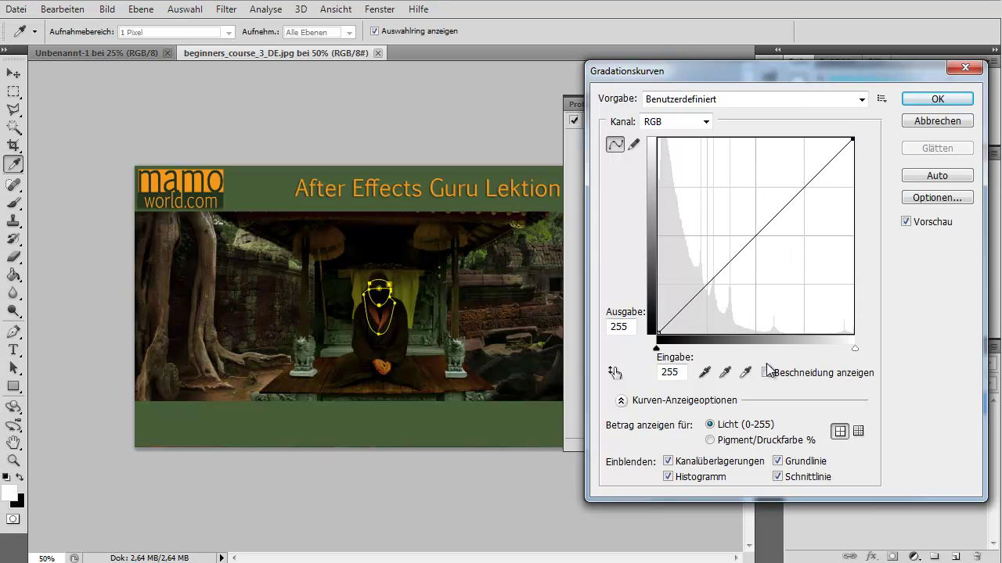
click(660, 332)
drag(659, 331, 654, 228)
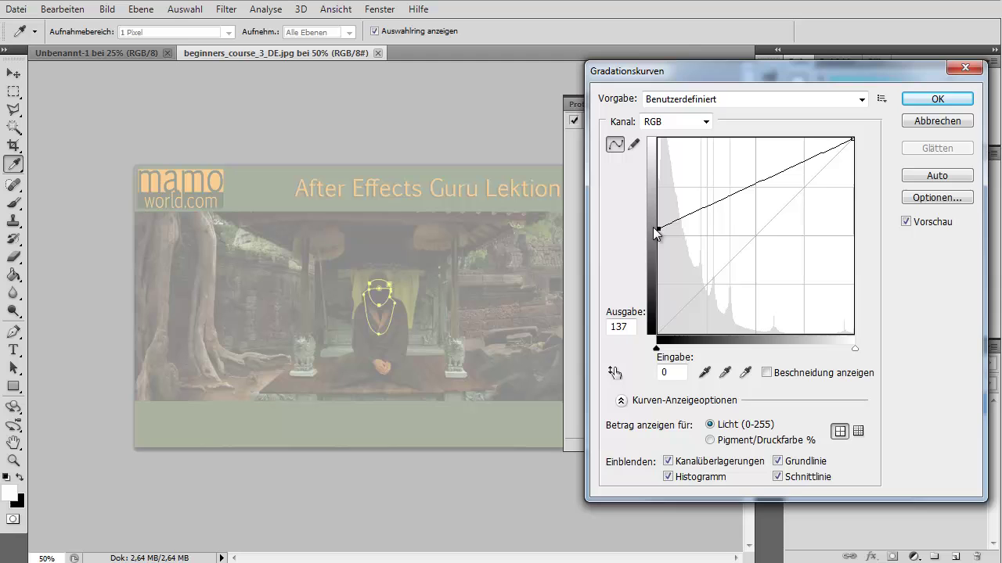
drag(659, 228, 657, 332)
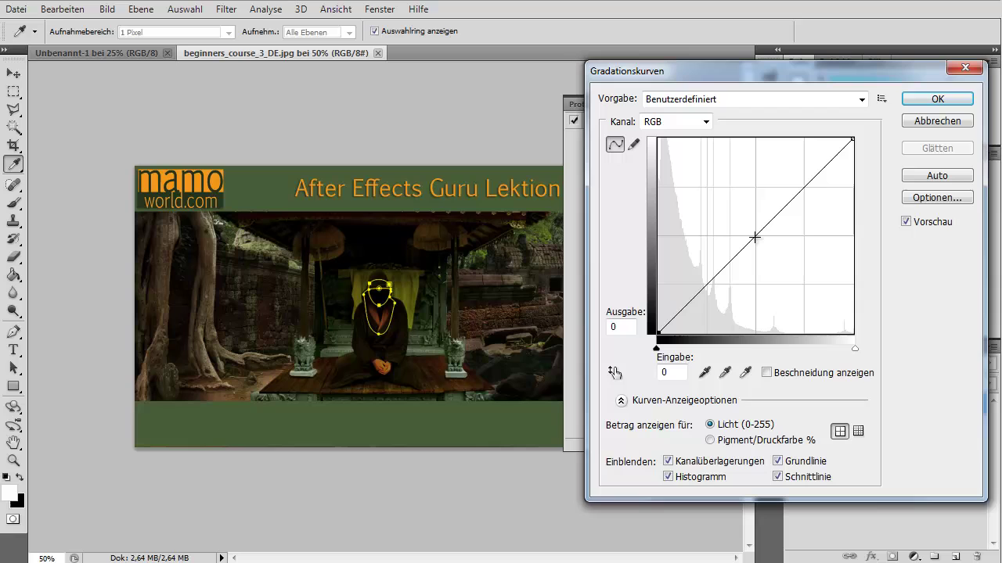
Step: Add a midtone point to the RGB curve and raise it to about input 129, output 202
drag(754, 236, 754, 190)
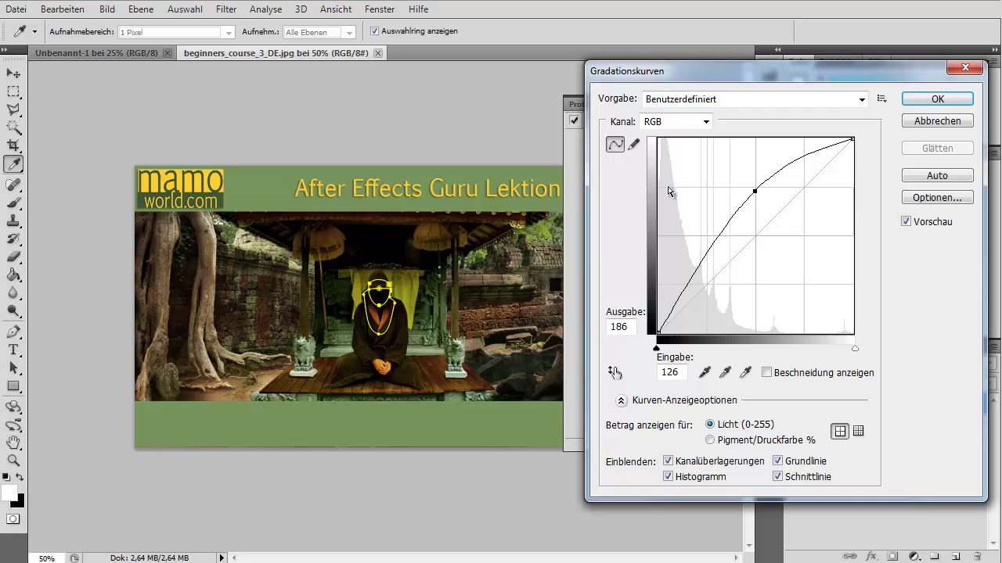
drag(754, 191, 754, 275)
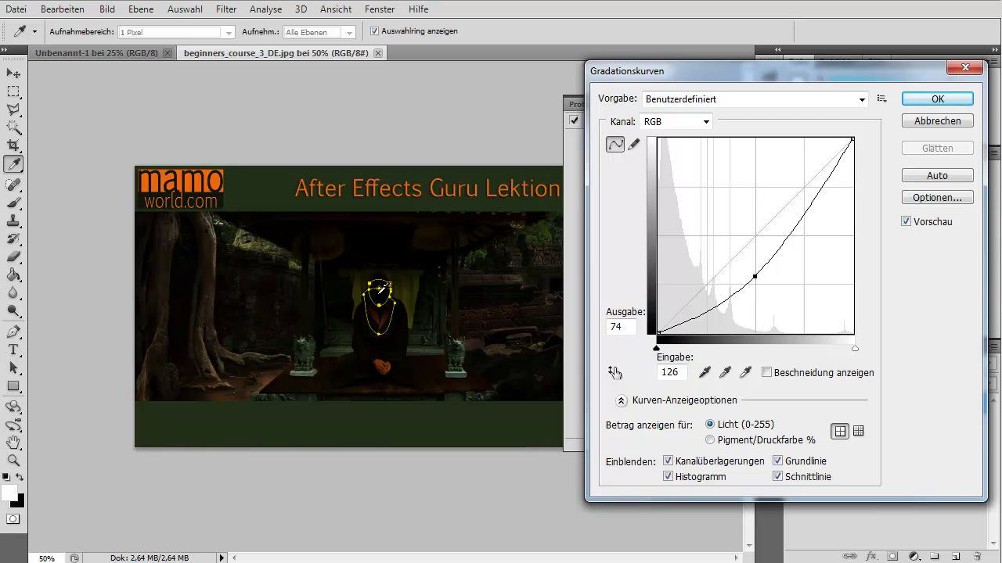
mouse_move(755, 277)
mouse_down()
mouse_move(758, 285)
mouse_move(758, 179)
mouse_up()
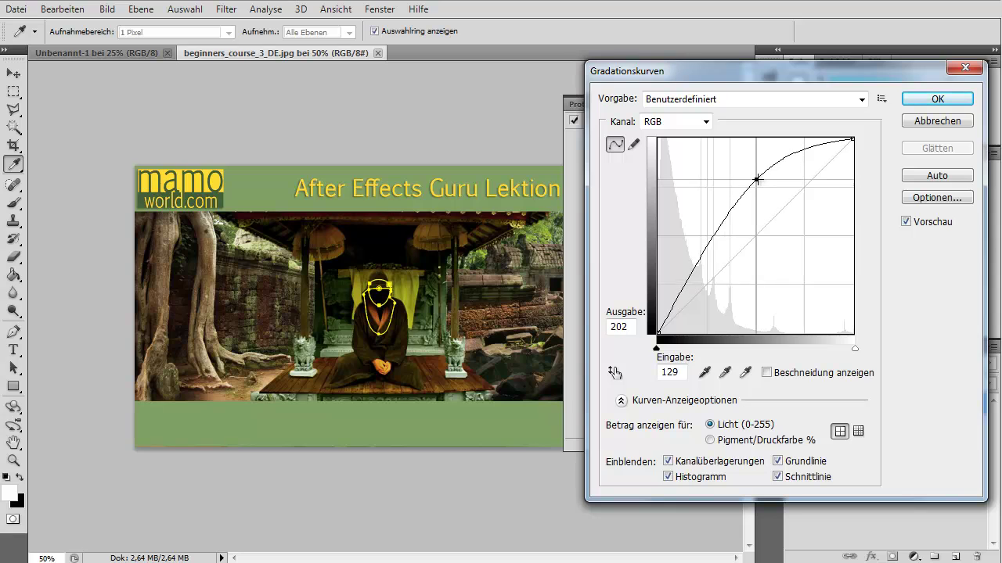
Step: Test darkening the midtones, then remove the midtone point to straighten the RGB curve
click(853, 139)
drag(853, 139, 854, 138)
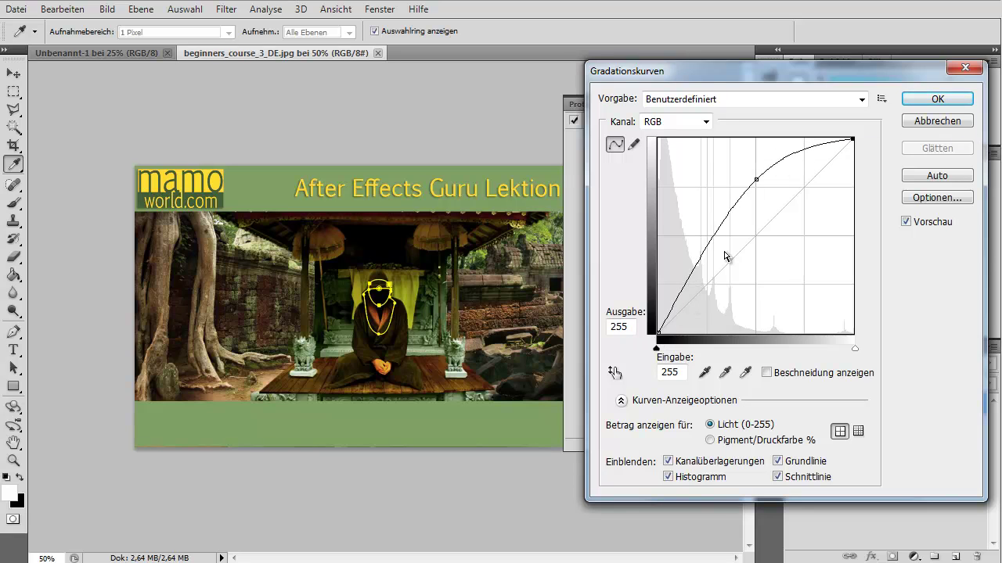
mouse_move(757, 179)
mouse_down()
mouse_move(756, 277)
mouse_move(757, 251)
mouse_up()
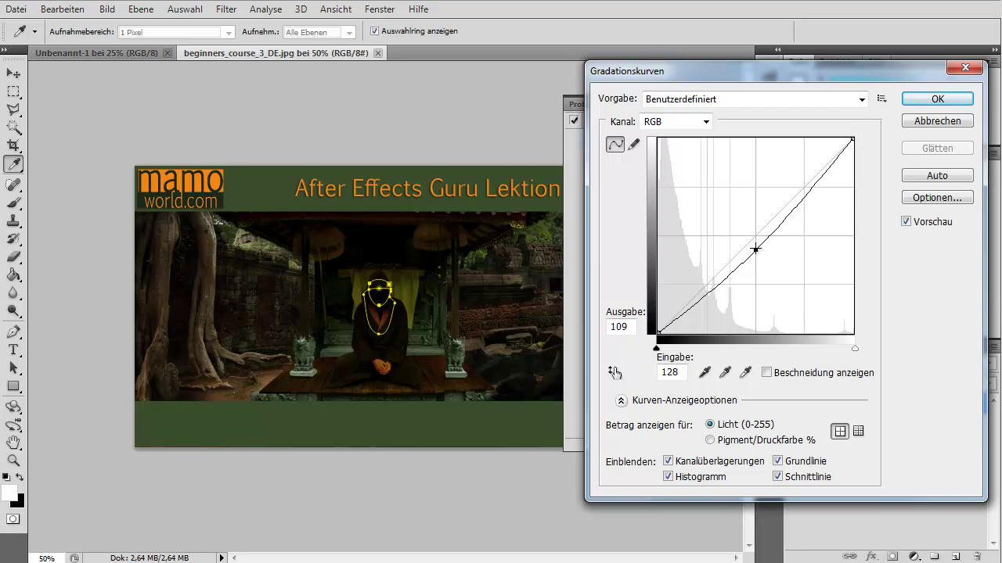
drag(755, 250, 884, 266)
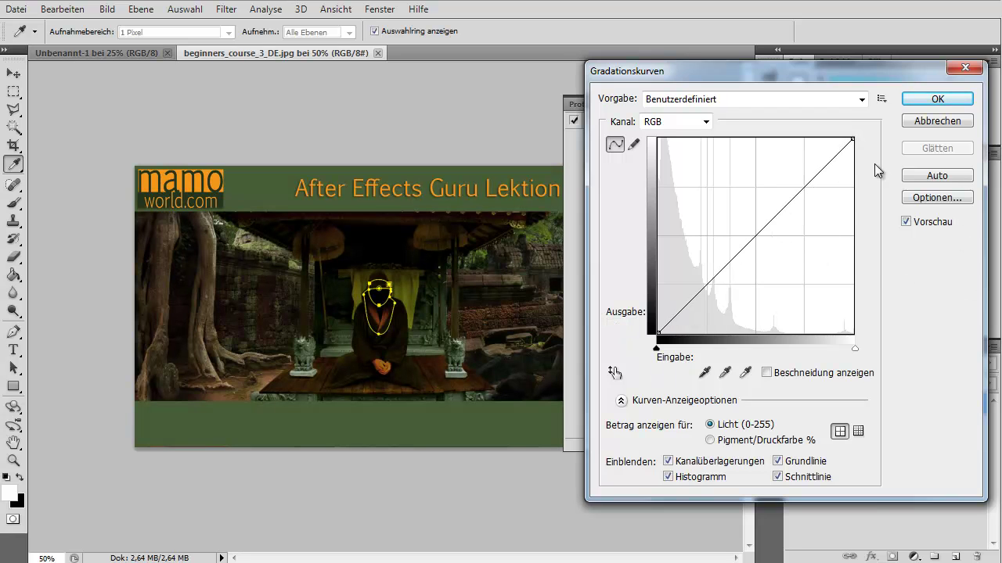
Step: Try white point output 219 and black point output 64, then return the endpoints to 0 and 255
drag(853, 139, 857, 186)
drag(658, 333, 659, 284)
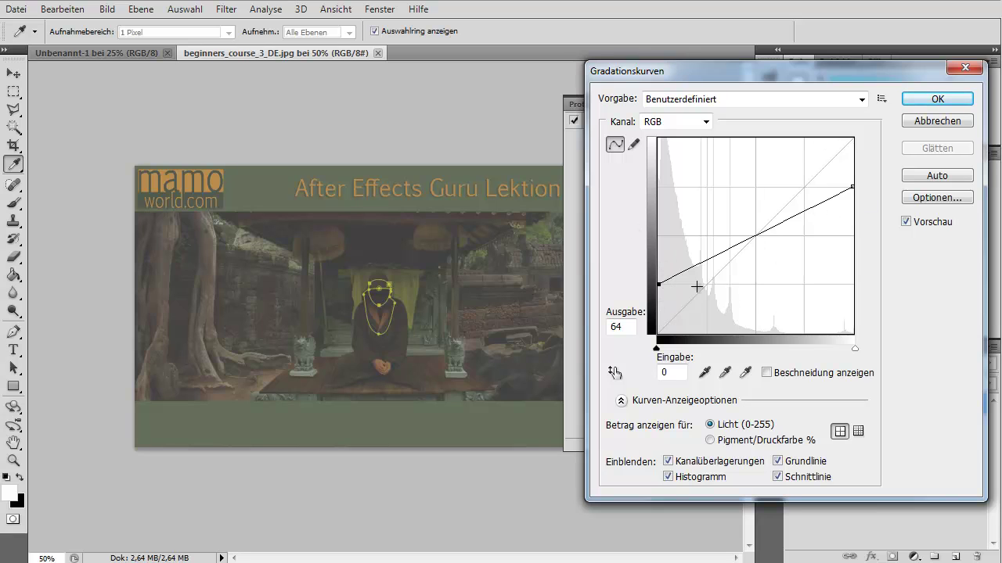
drag(660, 303, 658, 332)
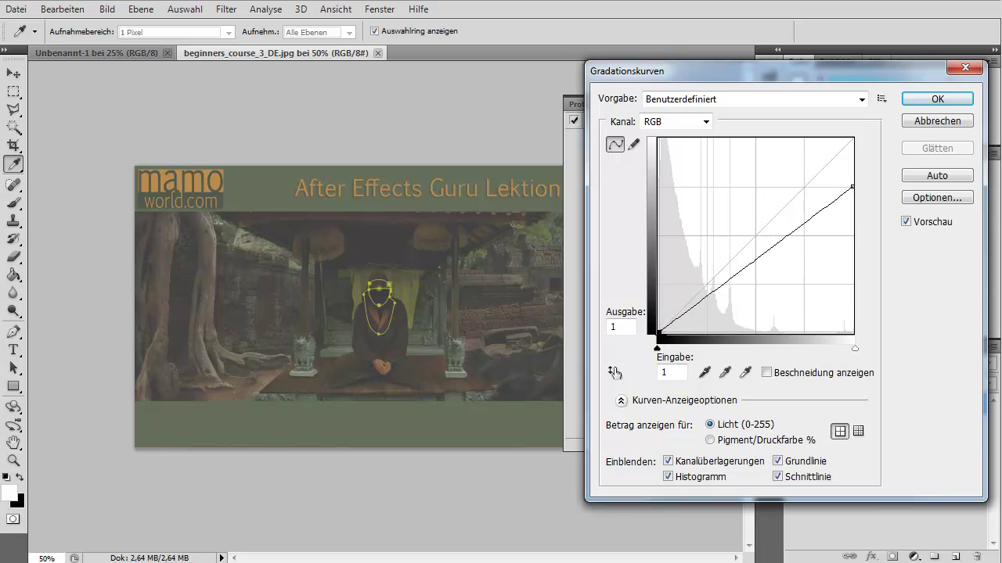
drag(852, 188, 857, 139)
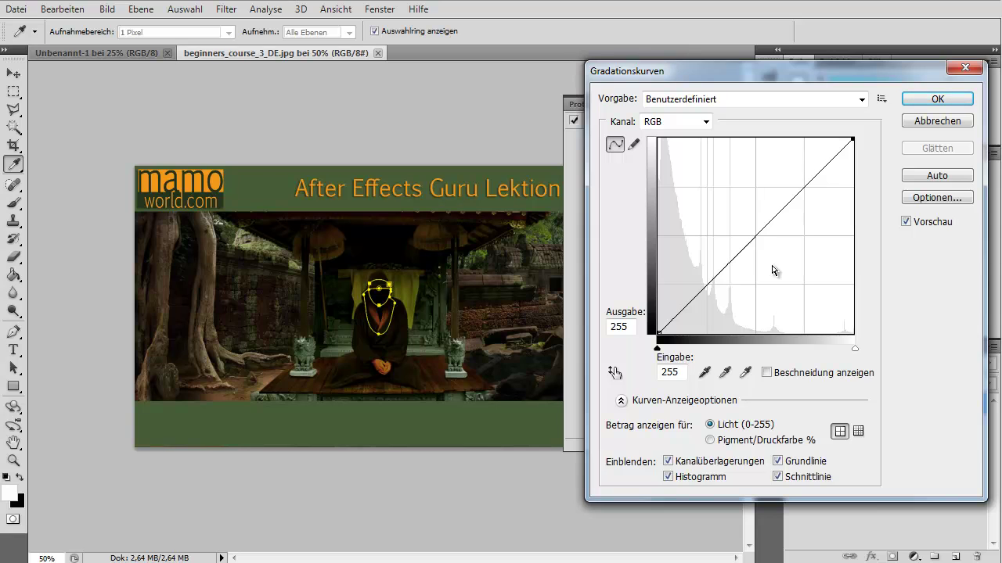
Step: Select the RGB curve's top-right endpoint at output 255
click(852, 140)
Step: Lift an upper point toward output 224 and pull a shadow point to input 65, output 39
drag(804, 189, 803, 162)
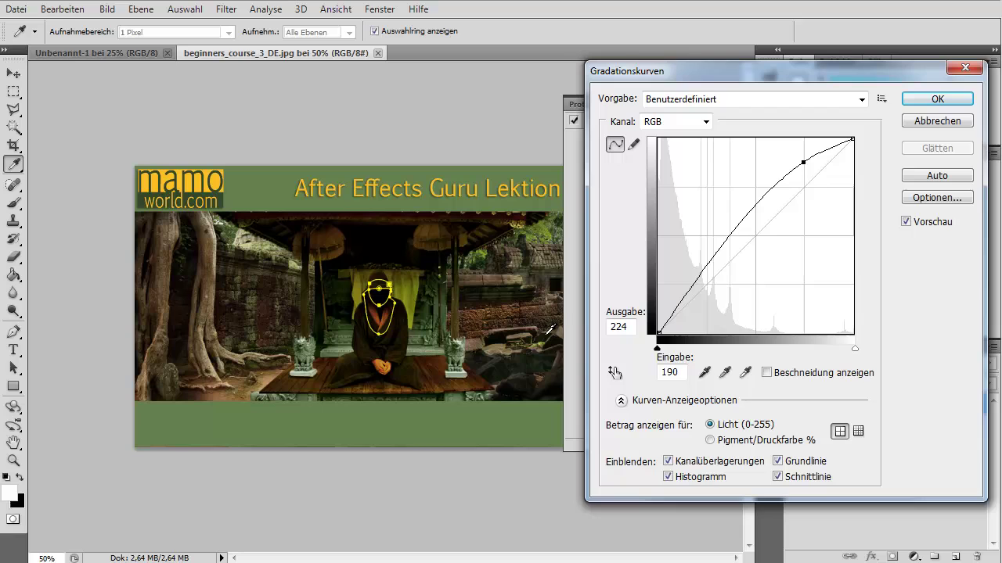
drag(707, 264, 707, 304)
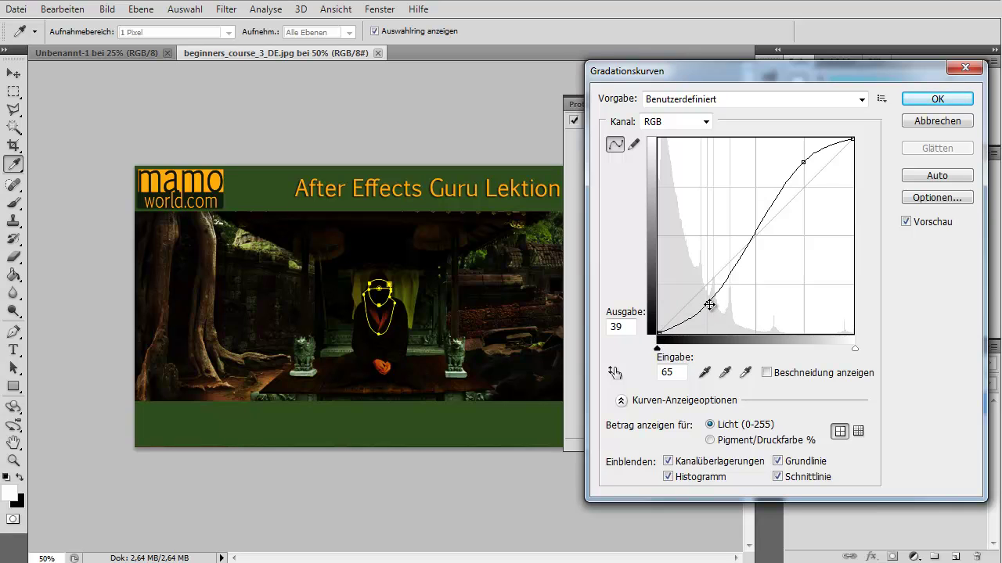
Step: Test the shadow and upper points, then delete the upper point, leaving a sag at input 64, output 35
drag(708, 302, 709, 256)
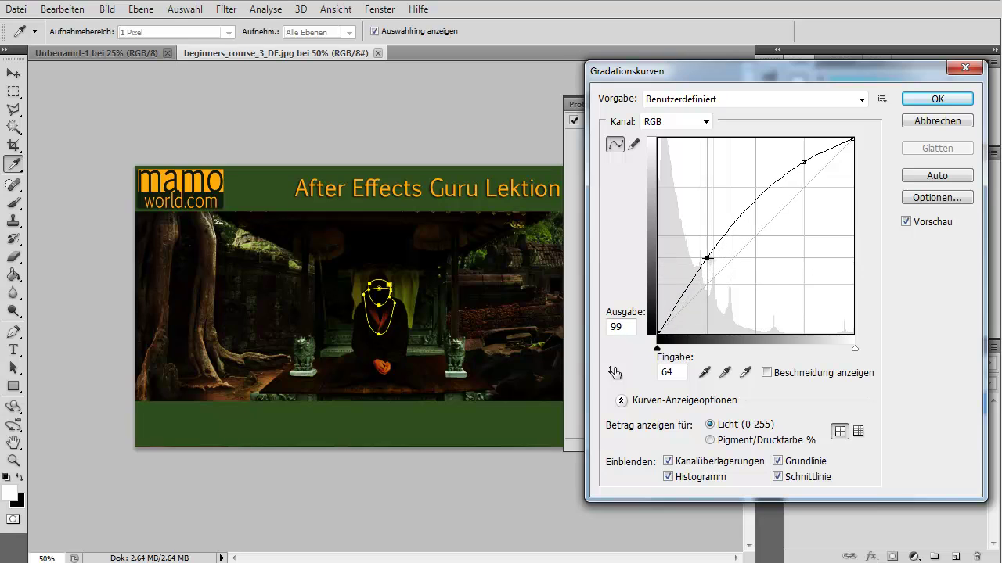
drag(804, 163, 806, 212)
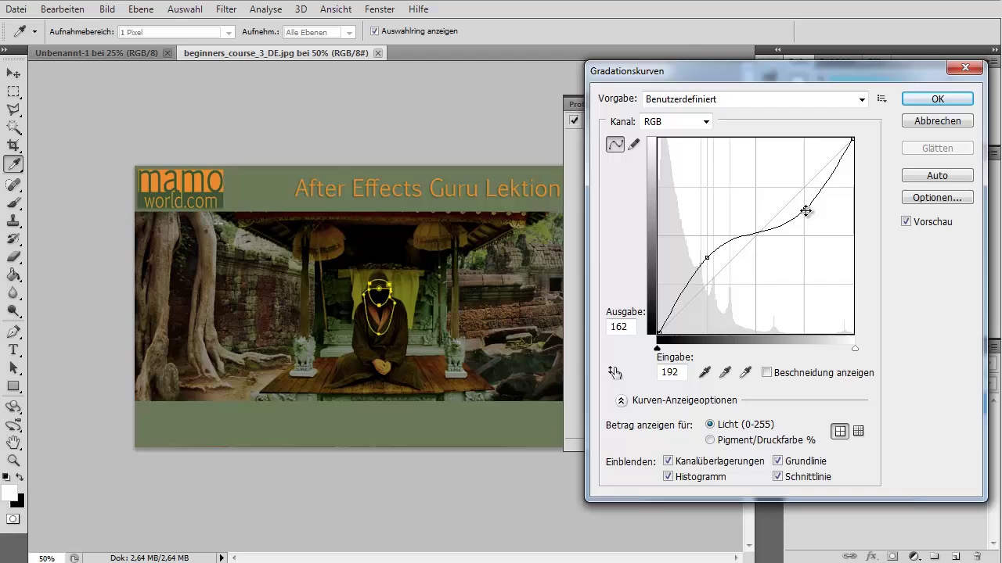
drag(806, 211, 804, 162)
drag(707, 258, 707, 306)
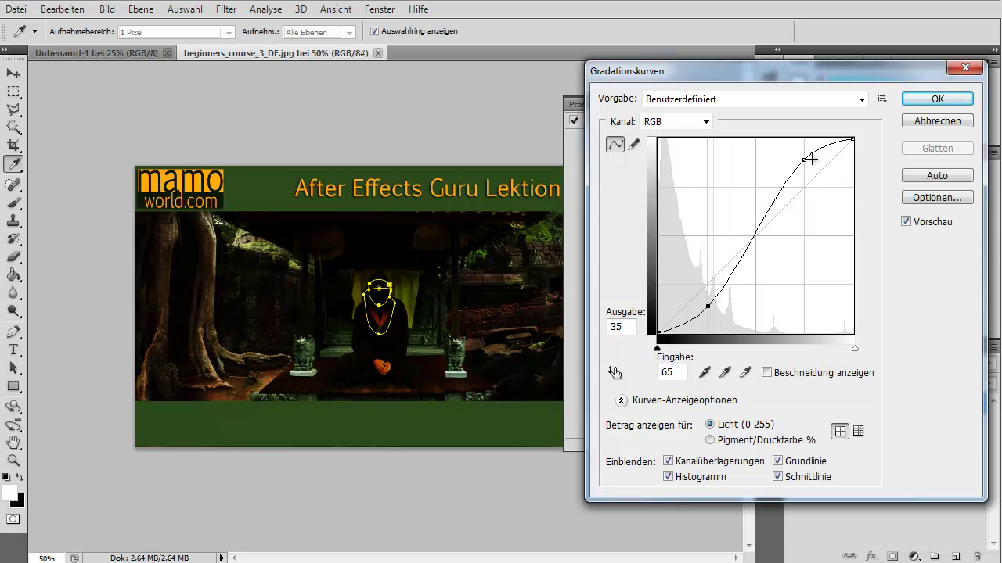
drag(811, 159, 804, 356)
Step: Delete the shadow point, keep endpoints at 0/0 and 255/255, and lift input 193 to output 235
click(706, 306)
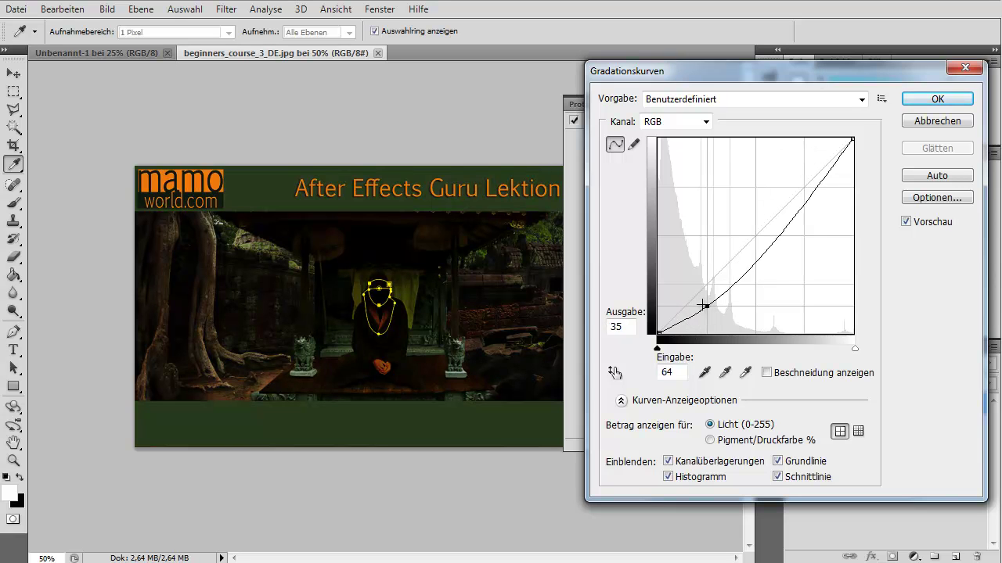
key(Delete)
drag(853, 140, 853, 188)
click(660, 332)
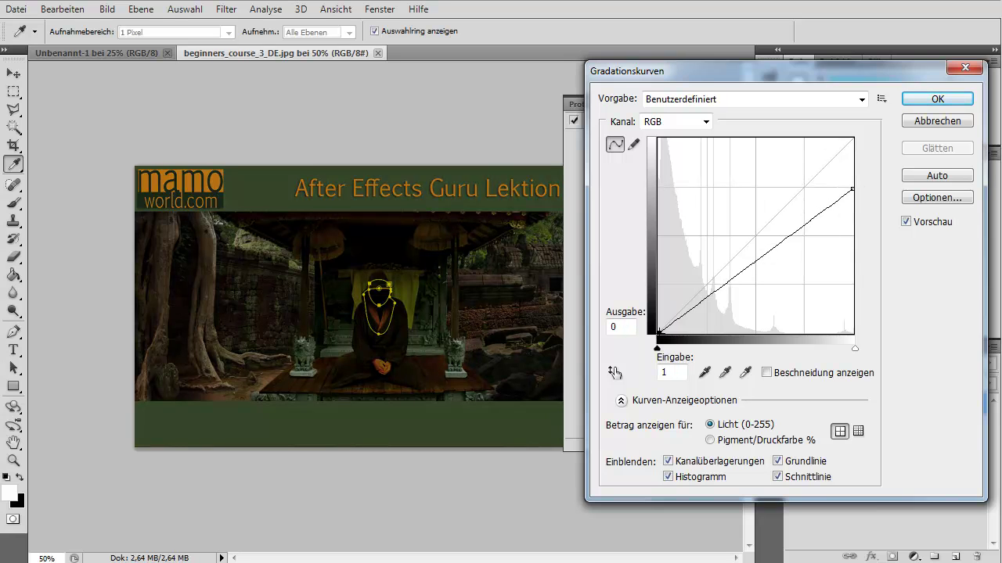
drag(660, 332, 658, 334)
drag(847, 191, 847, 141)
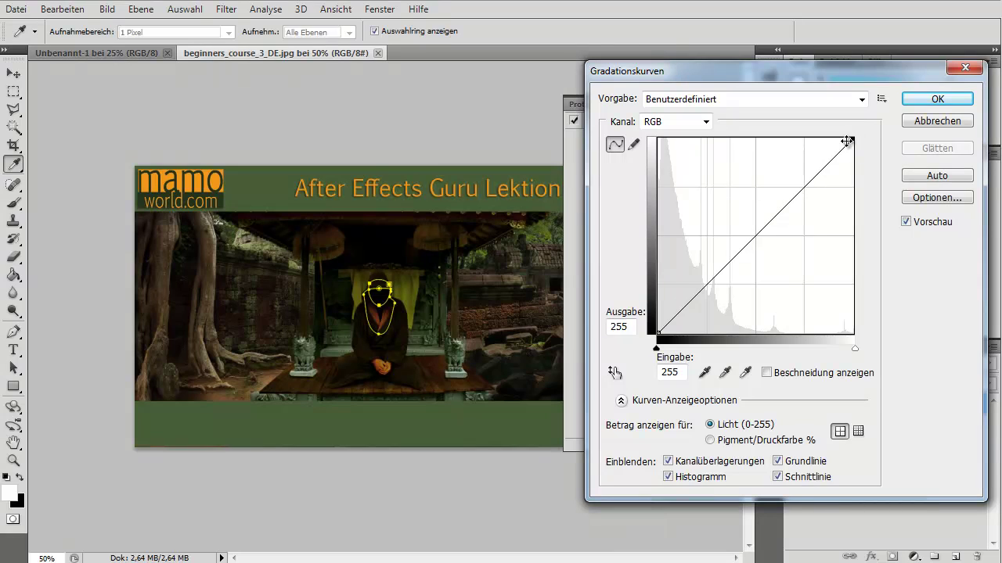
drag(807, 186, 806, 154)
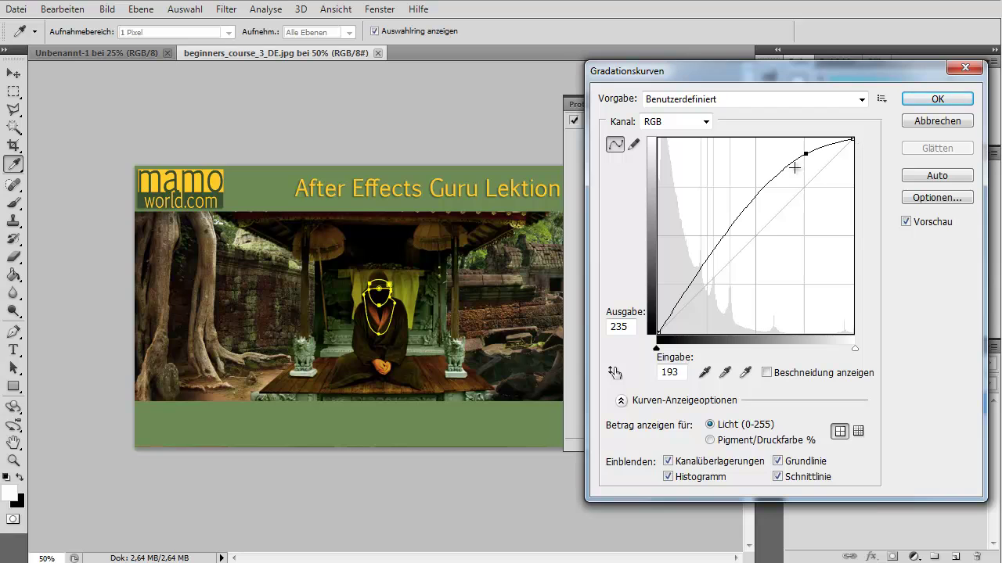
Step: Drag the upper curve point off the Gradationskurven graph to restore the straight diagonal
drag(802, 154, 903, 191)
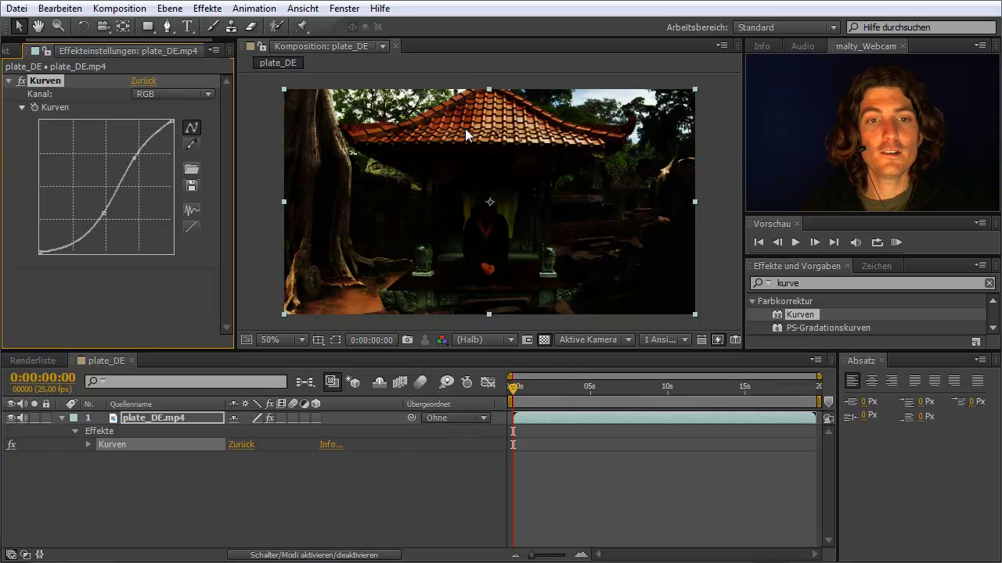
Step: Test S-shaped and brightening arcs on the Kurven curve, then drag the point off to reset it
drag(135, 160, 142, 161)
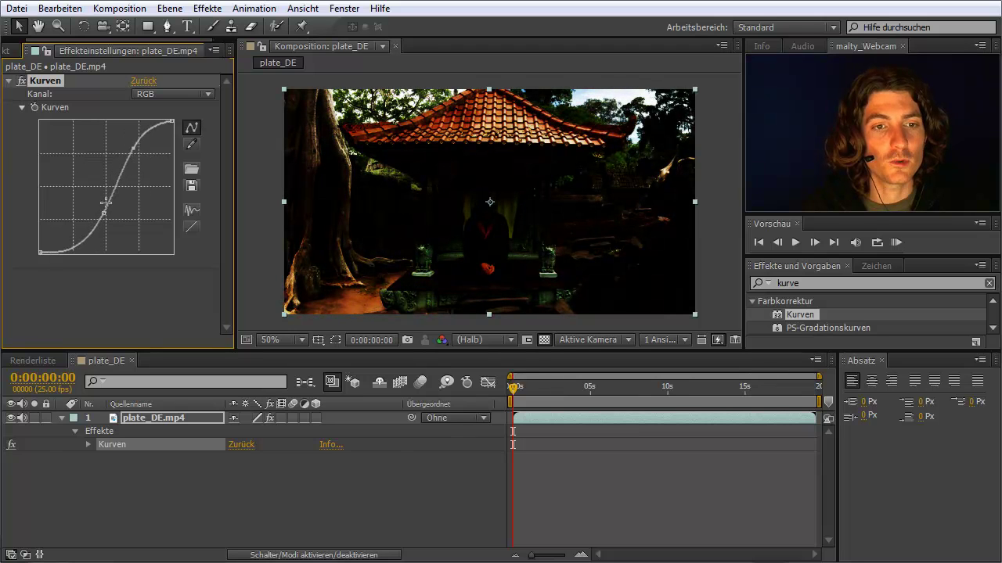
mouse_move(101, 218)
mouse_down()
mouse_move(91, 222)
mouse_move(72, 194)
mouse_up()
drag(133, 148, 140, 172)
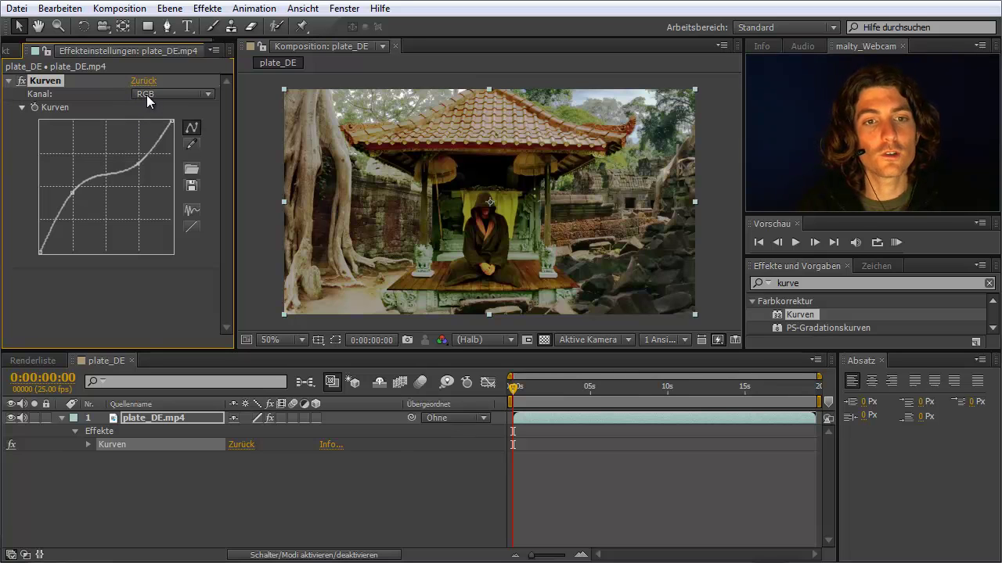
drag(147, 162, 118, 143)
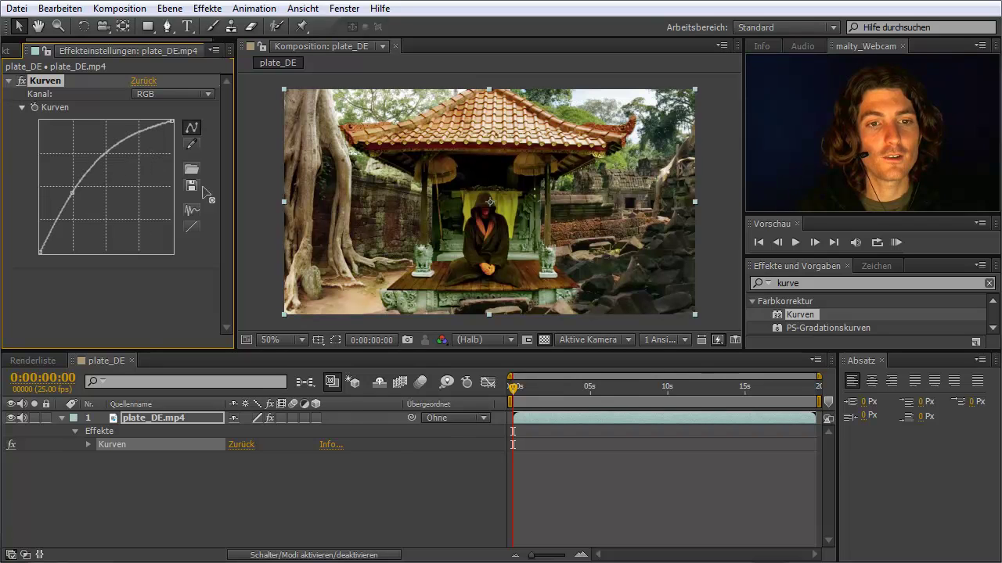
drag(71, 188, 173, 122)
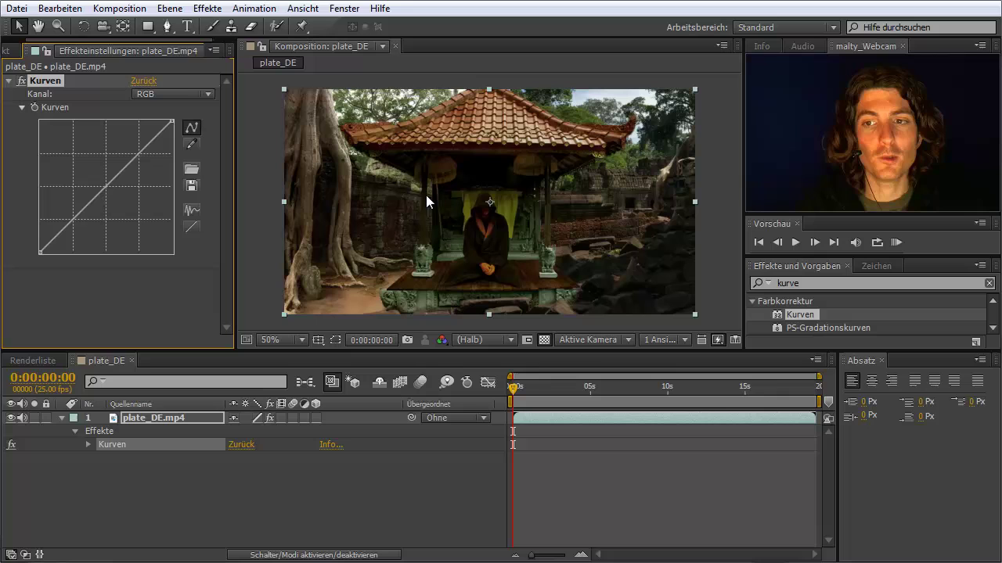
Step: In the Kurven effect, switch Kanal to Grün and raise the green curve with a new point
click(205, 94)
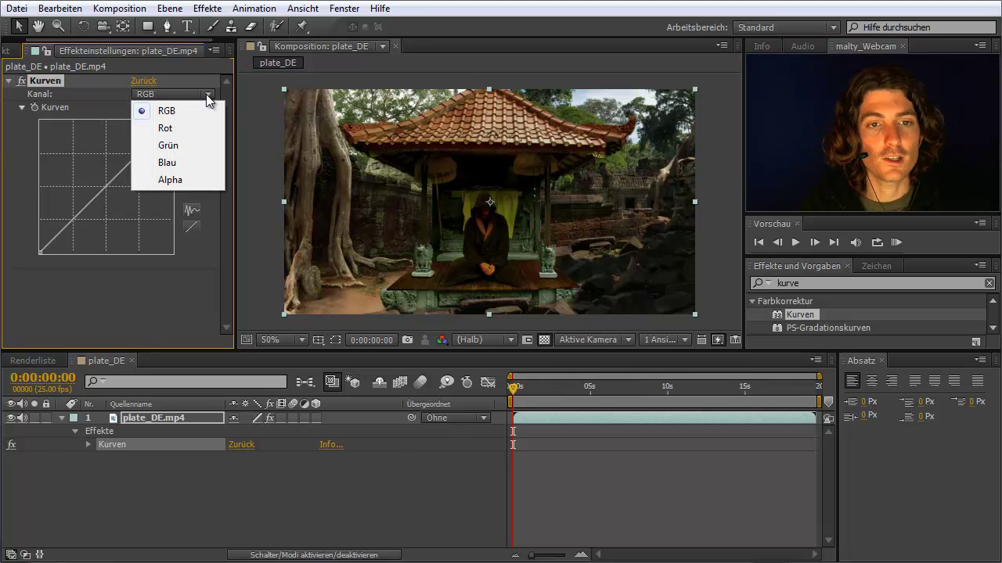
click(179, 150)
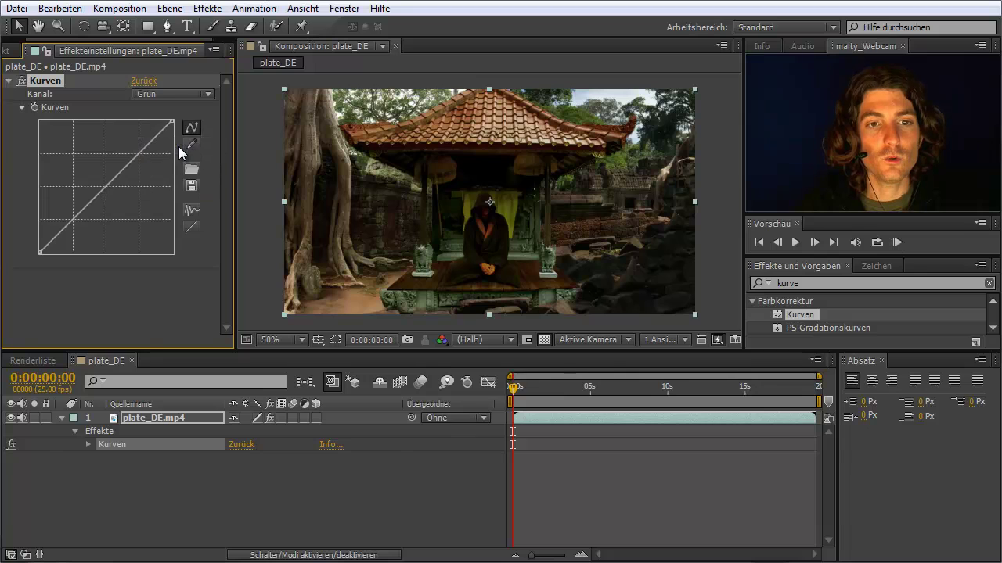
click(115, 174)
drag(115, 174, 114, 163)
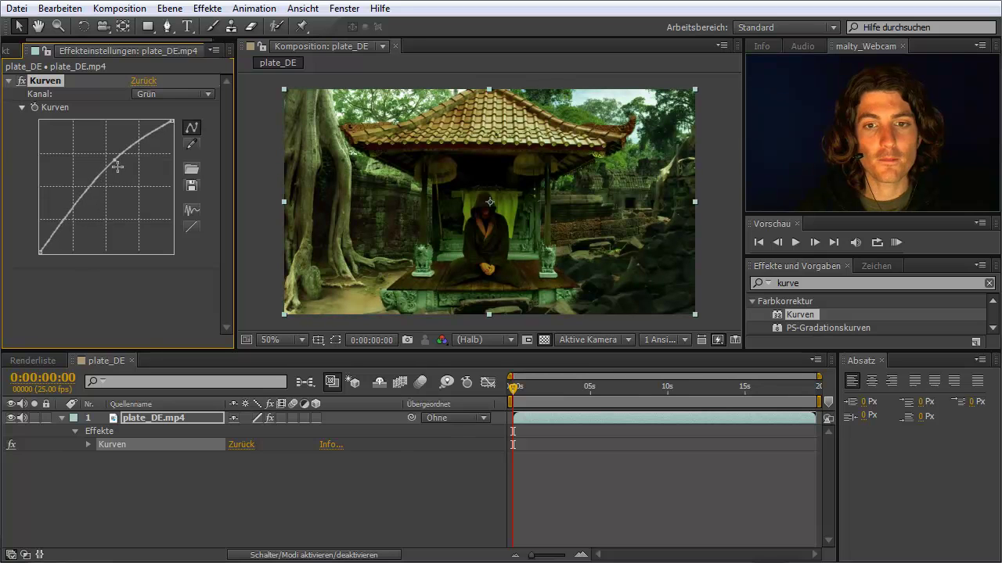
Step: Switch Kanal to Blau and pull the blue curve down to cut blue, warming toward yellow-green
click(209, 94)
click(181, 168)
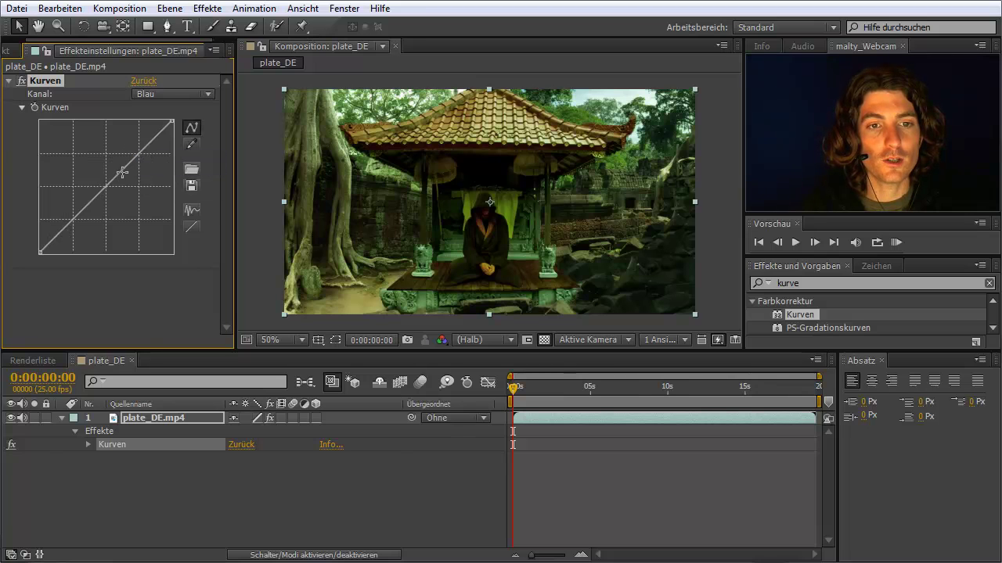
mouse_move(111, 181)
mouse_down()
mouse_move(126, 198)
mouse_move(123, 186)
mouse_up()
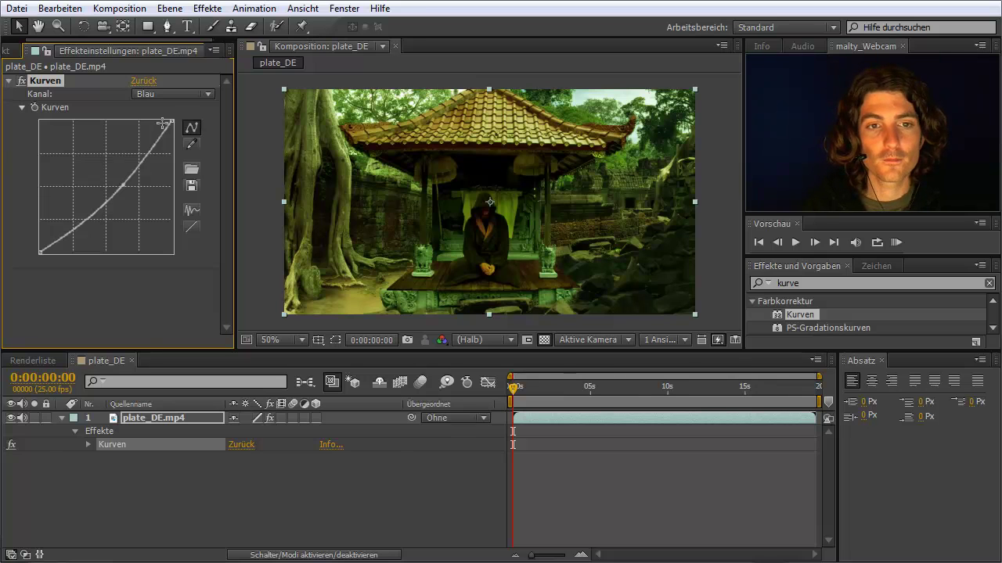
click(209, 94)
click(176, 147)
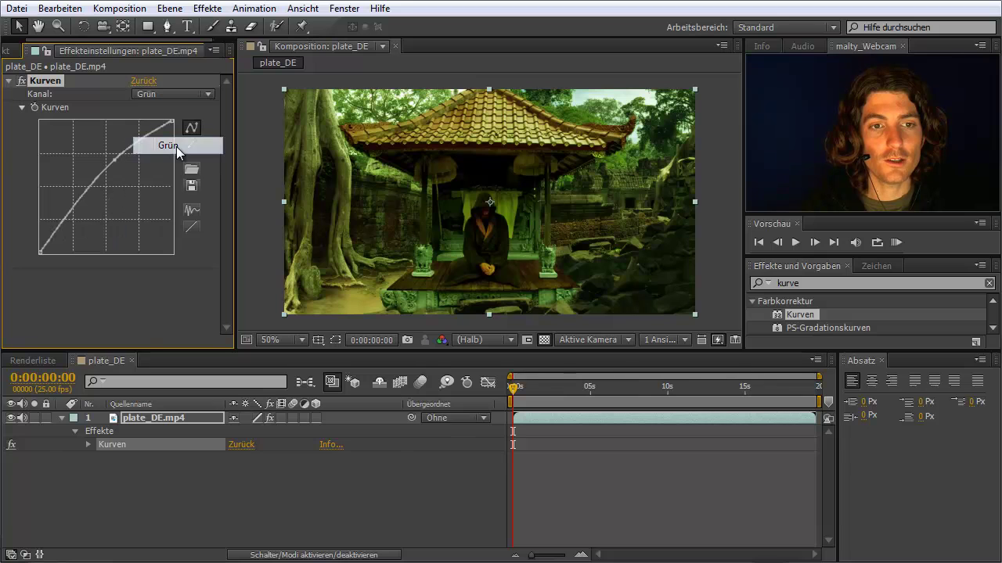
click(183, 94)
click(168, 128)
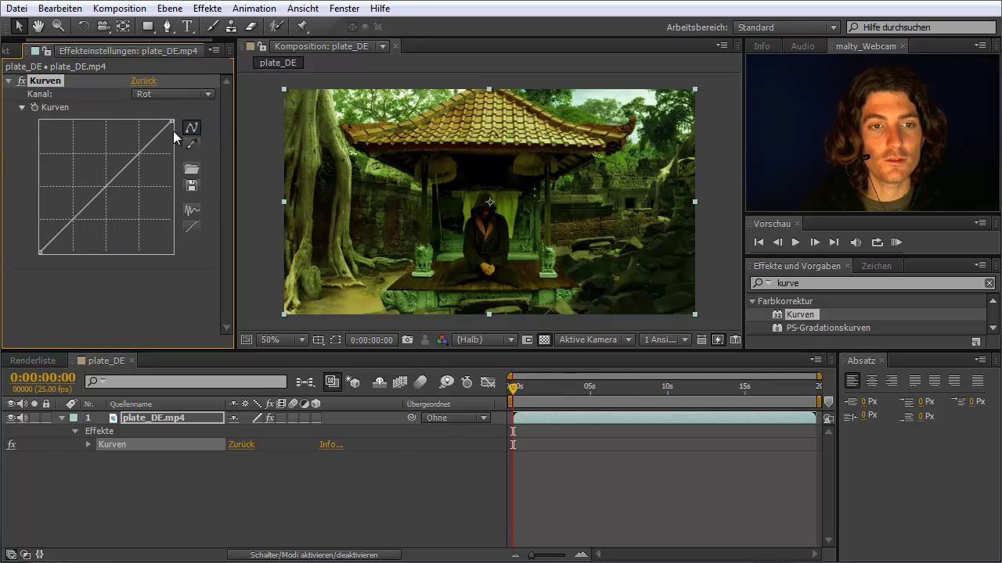
click(186, 95)
click(171, 162)
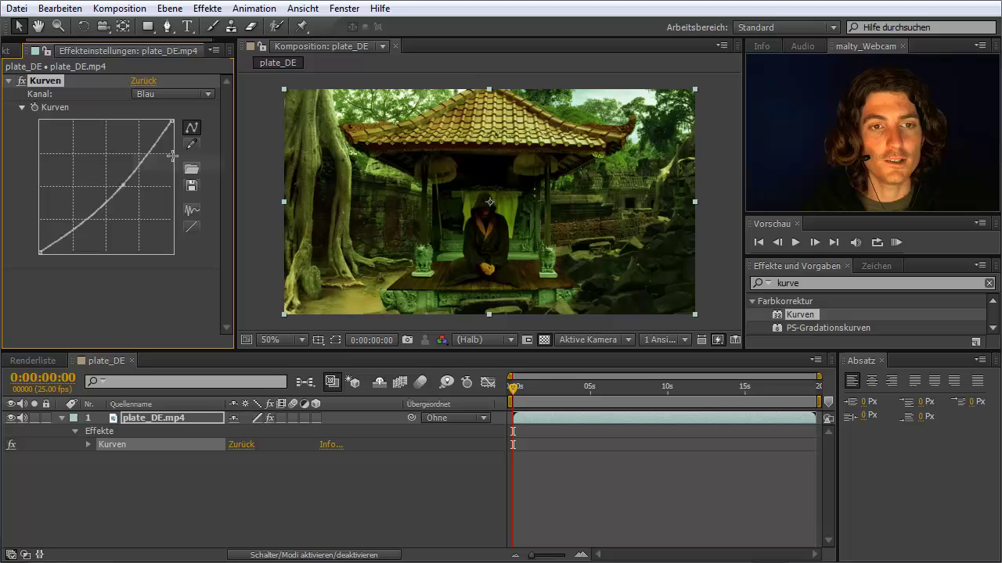
click(185, 94)
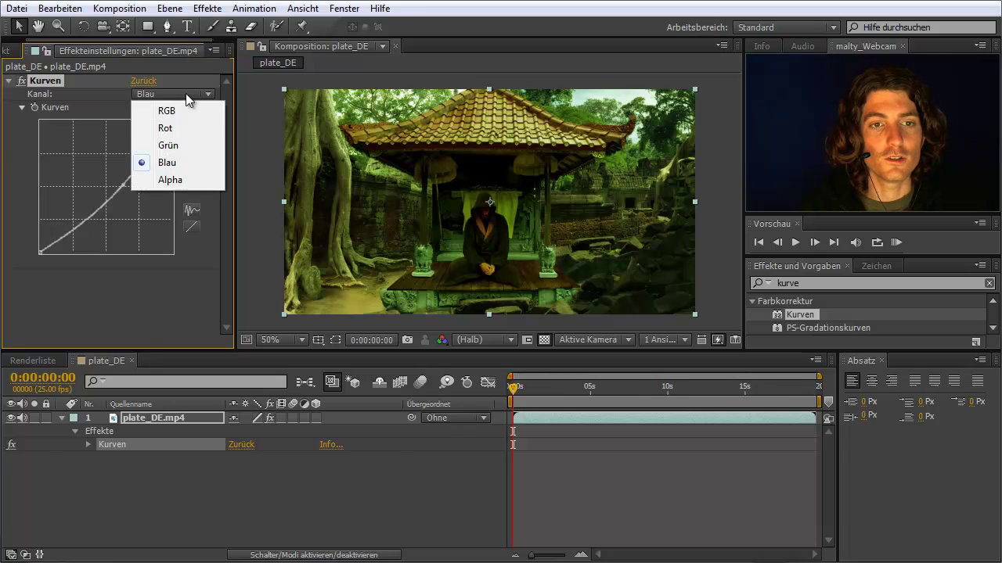
click(174, 163)
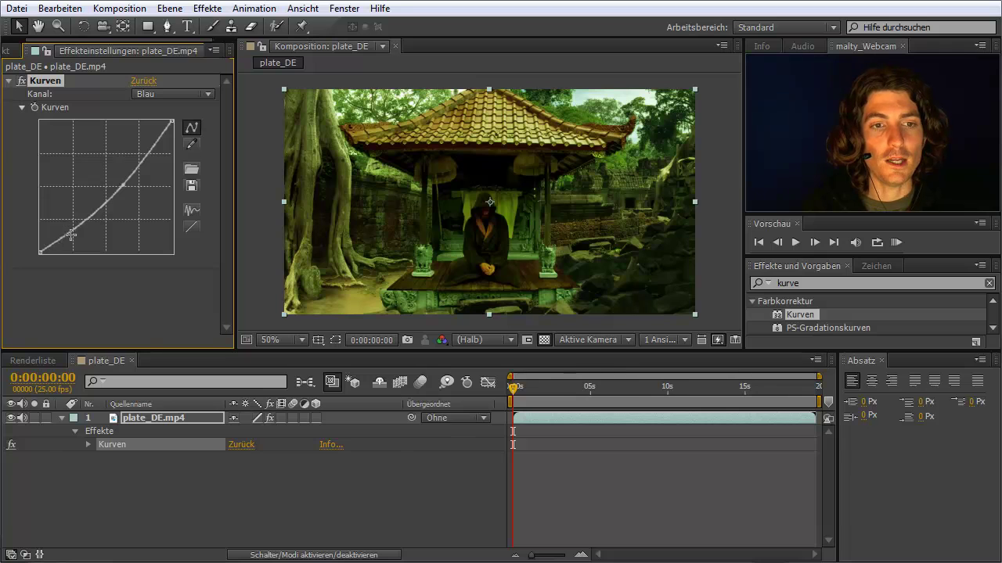
Step: Drag a low point on the Blau curve up-left, bending it into an S-shape to lift shadow blue
drag(117, 194, 99, 188)
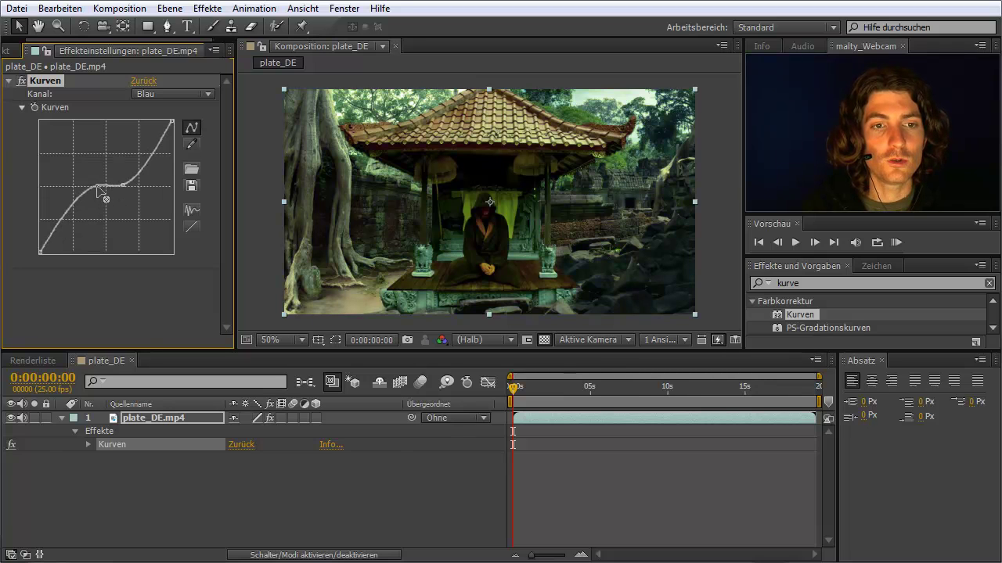